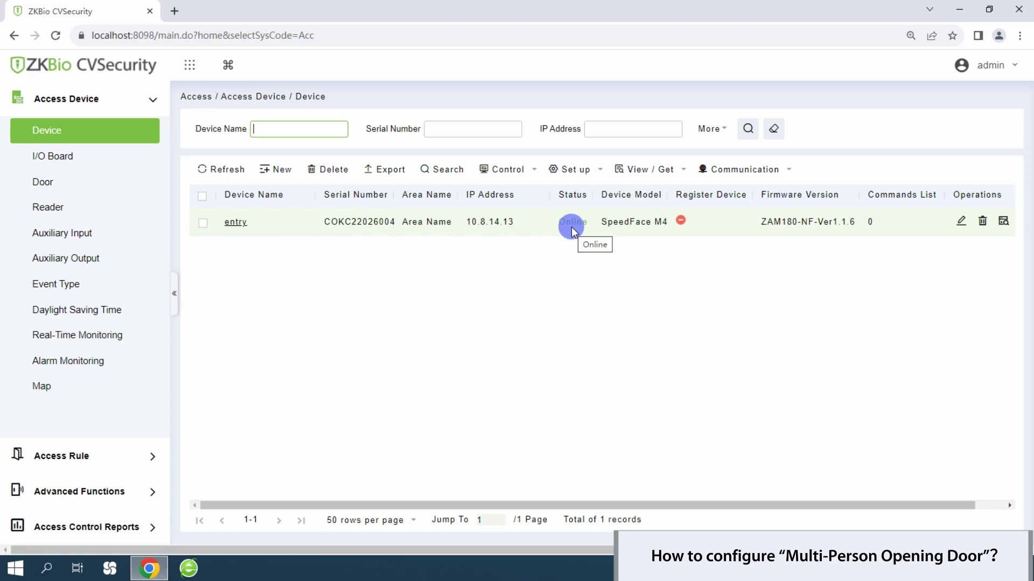
Step: Apply the background verification options (disabled) to the selected entry device and close the window
click(203, 224)
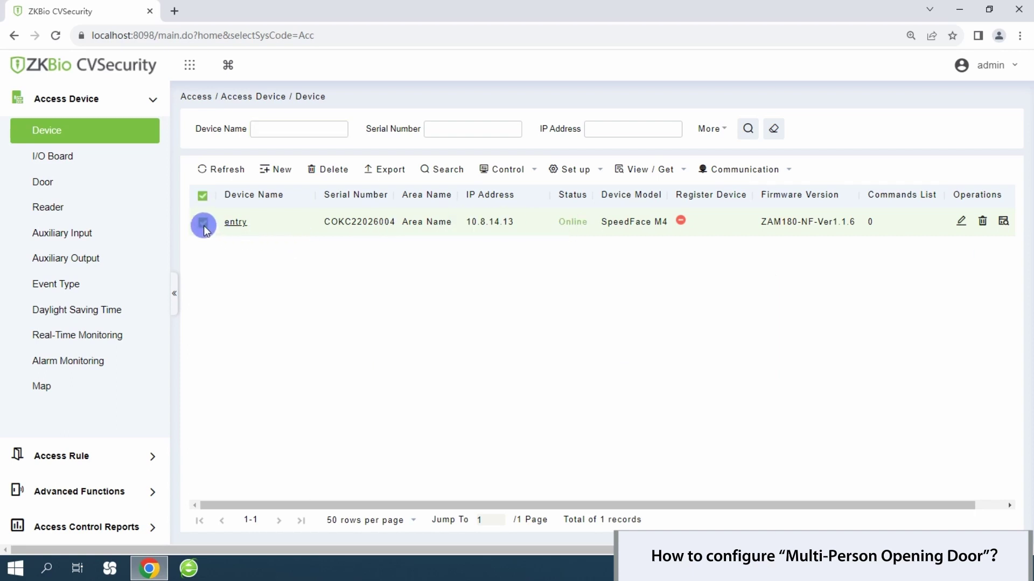
click(601, 172)
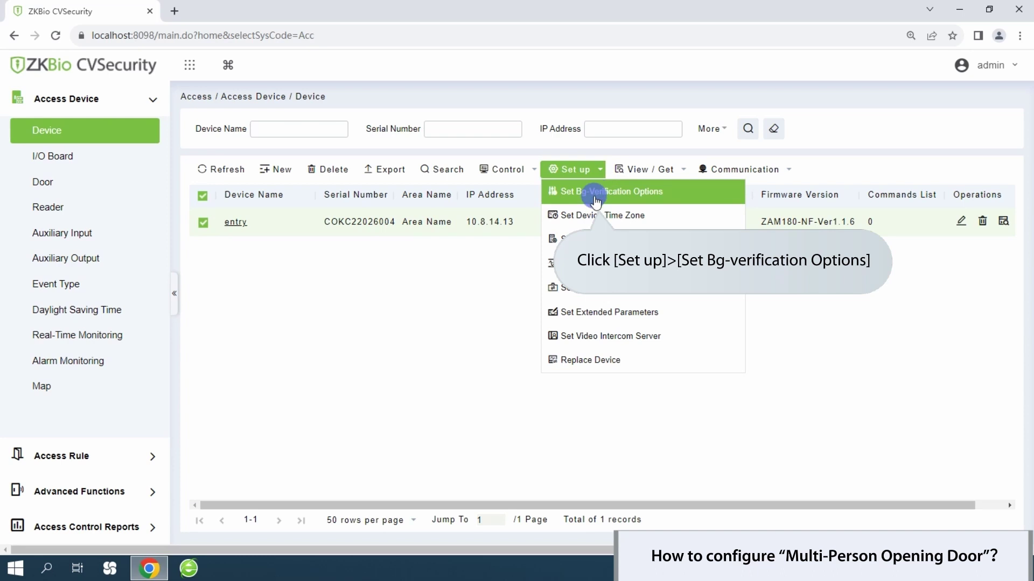
click(595, 194)
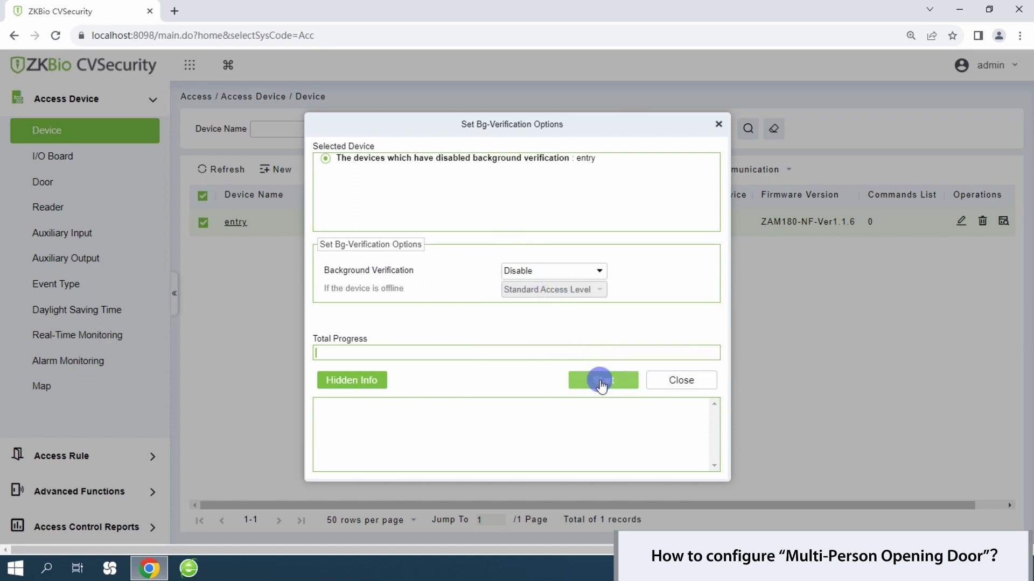
click(601, 383)
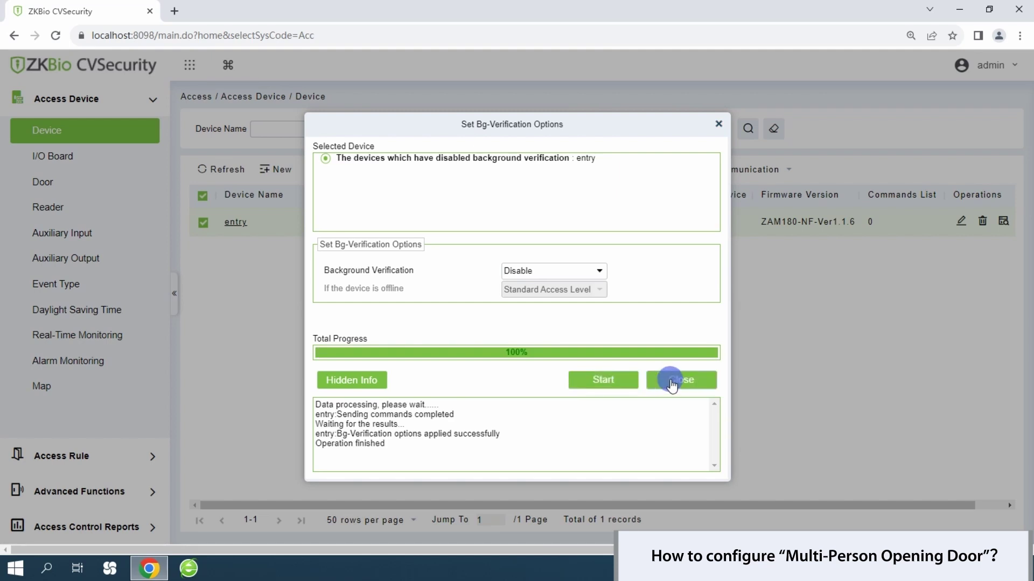
click(664, 380)
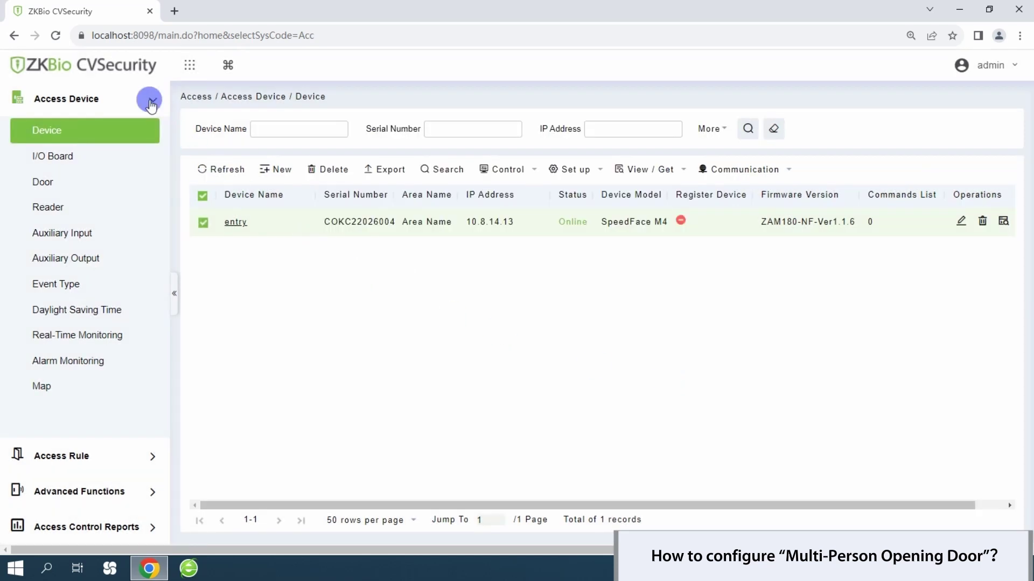
Step: Under Access Rule > Multi-Person Group, create and save a new group named 'group1'
click(150, 100)
click(149, 136)
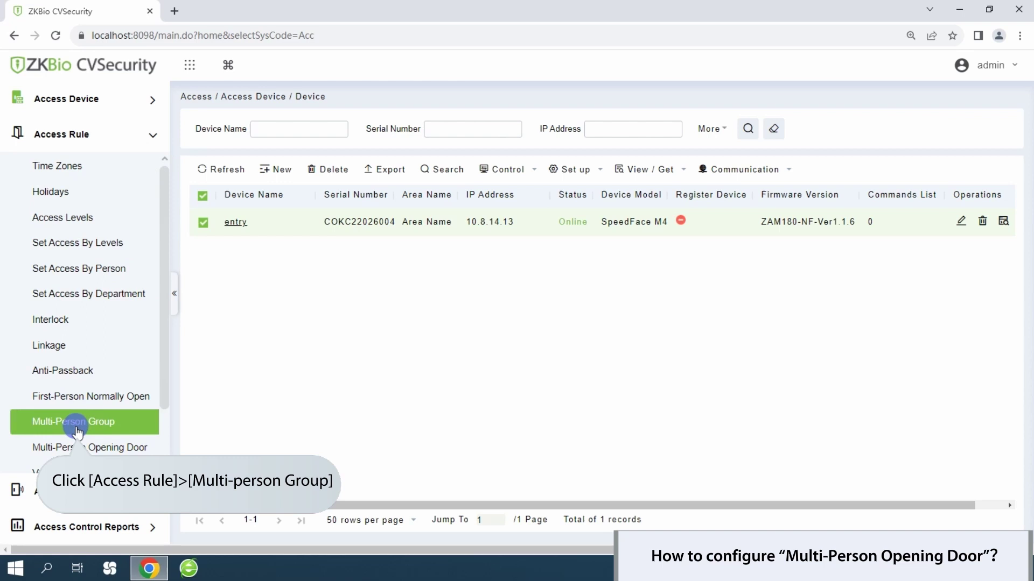
click(77, 430)
click(283, 202)
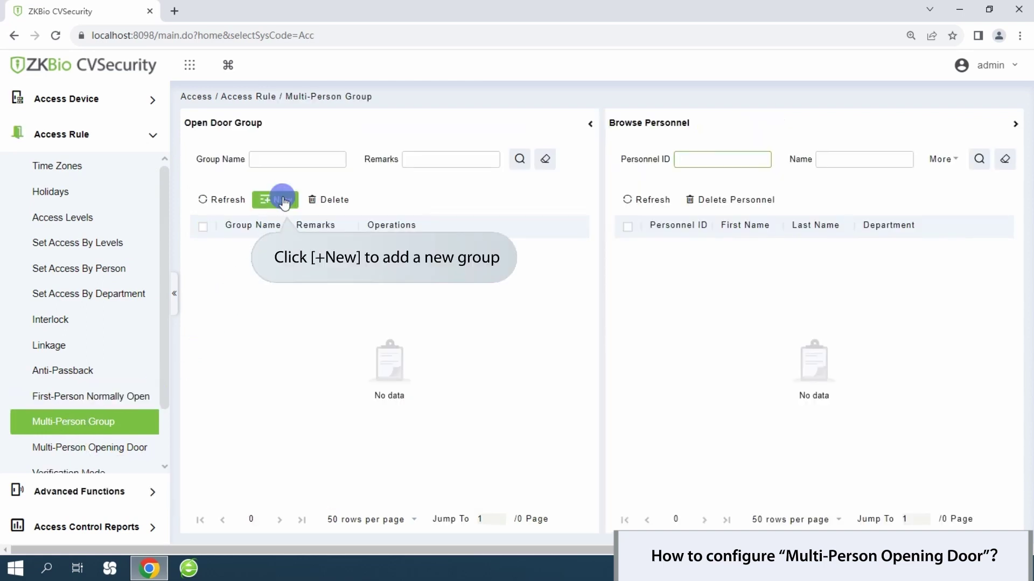
click(283, 201)
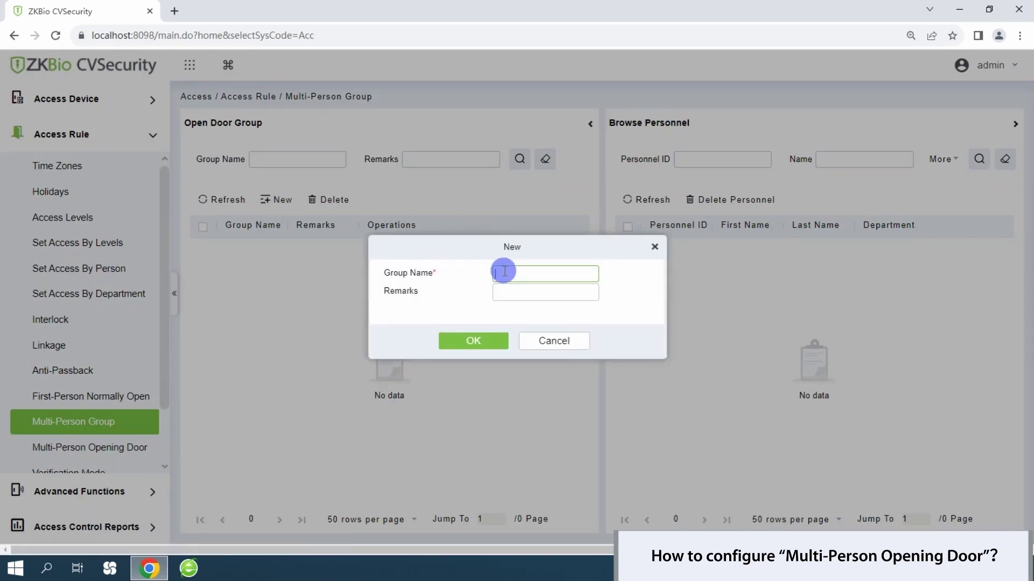
text(group)
text(1)
click(477, 341)
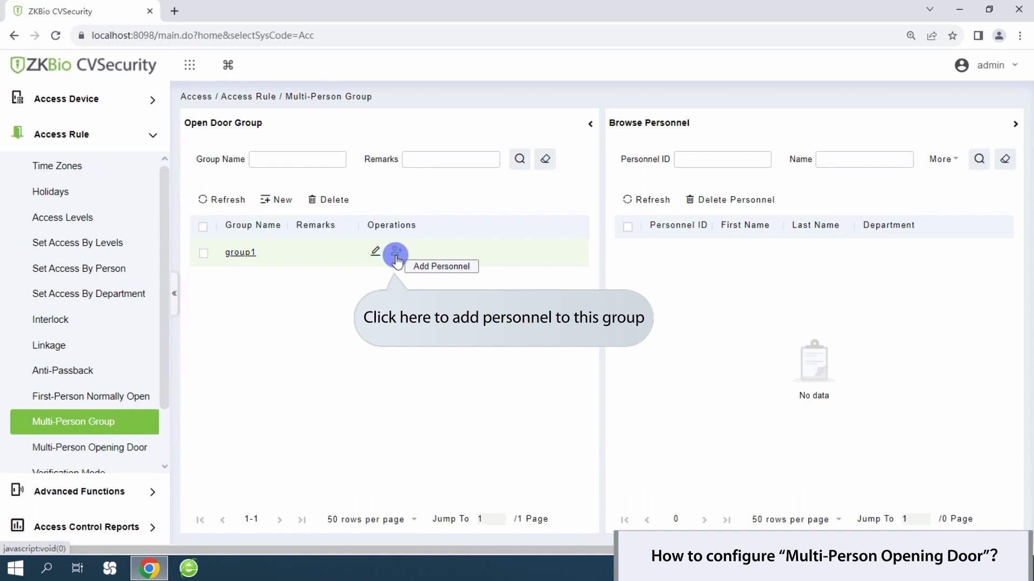
Step: Select all nine available people and confirm them as members of group1
click(397, 257)
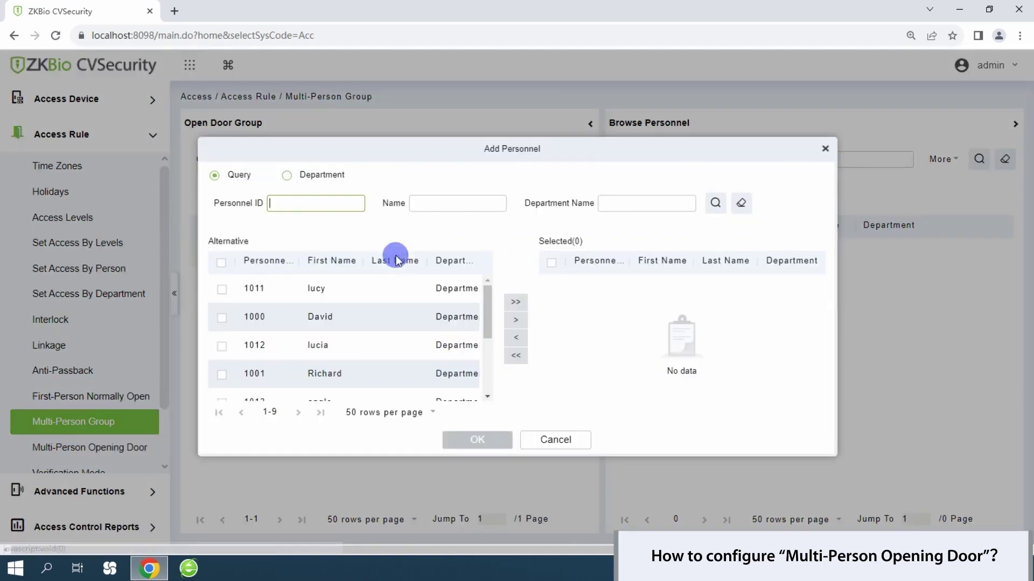
click(222, 262)
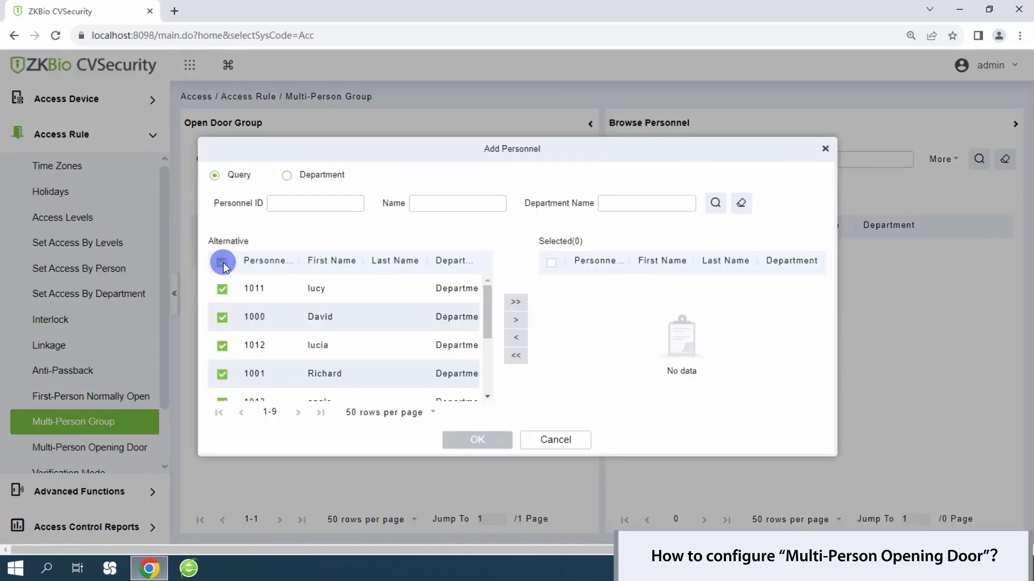
click(508, 321)
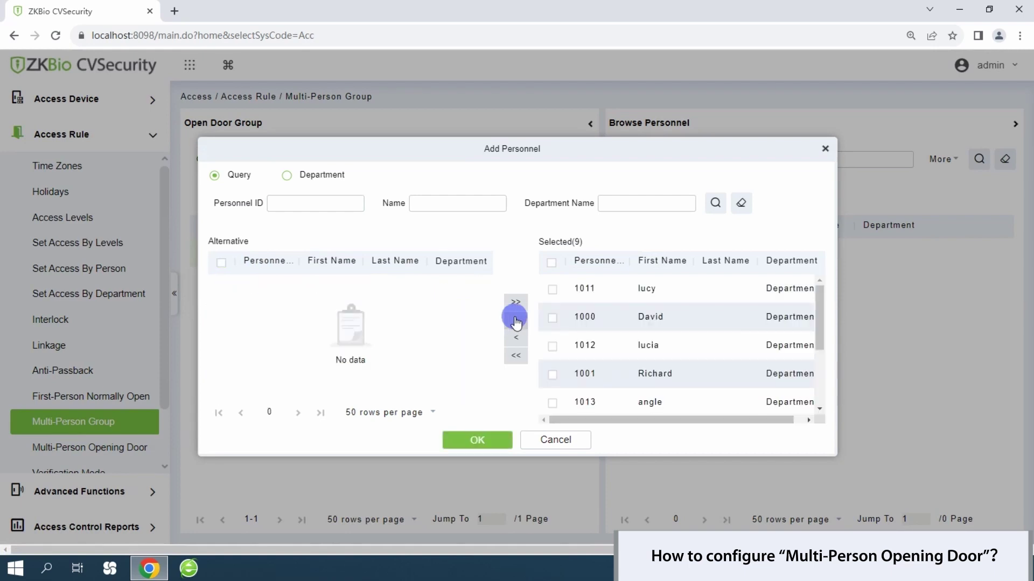
click(479, 441)
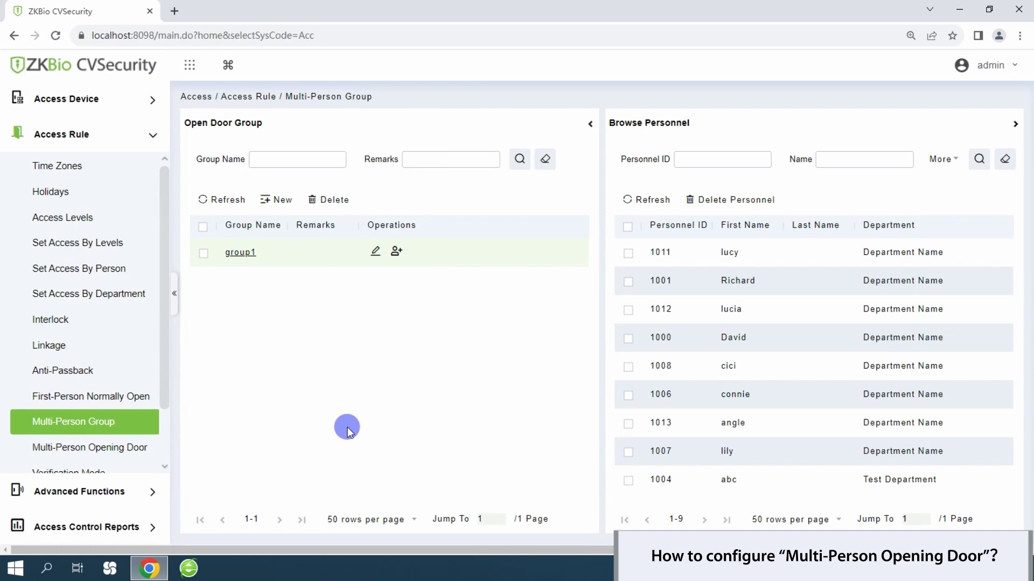
Step: Start a new Multi-Person Opening Door rule and select entry-1 as its door
click(79, 449)
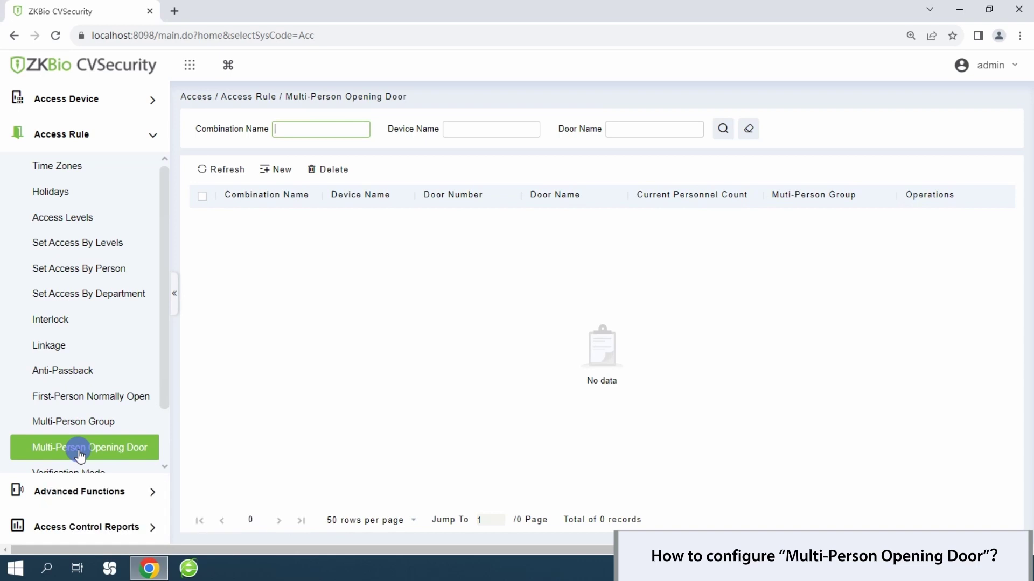
click(281, 176)
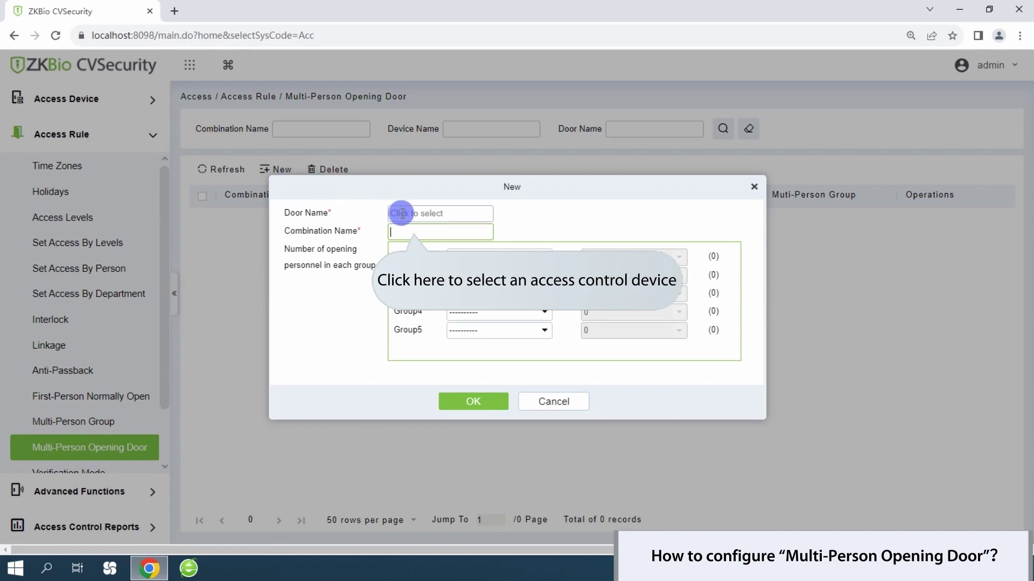
click(401, 214)
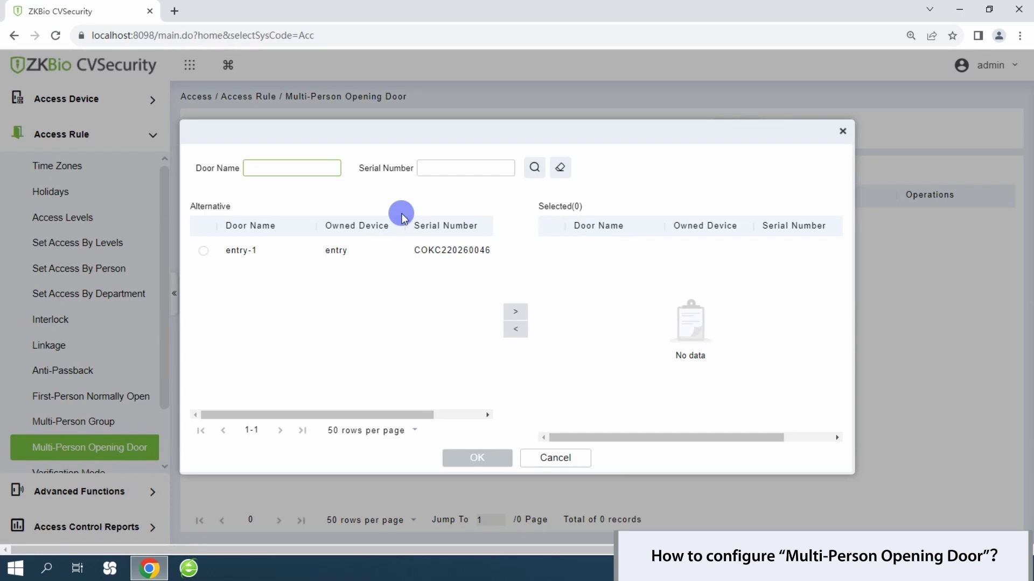
click(204, 251)
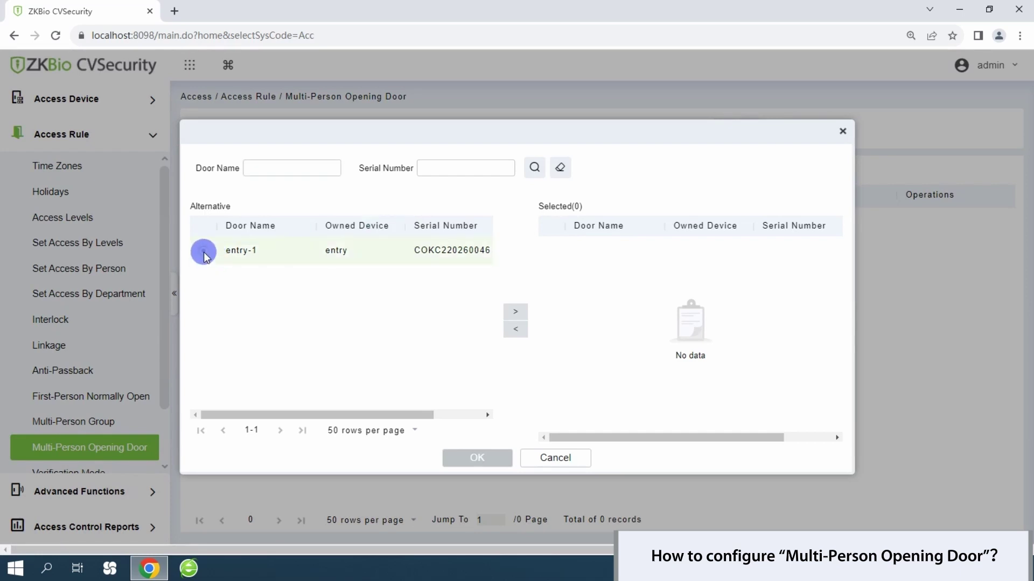
click(515, 312)
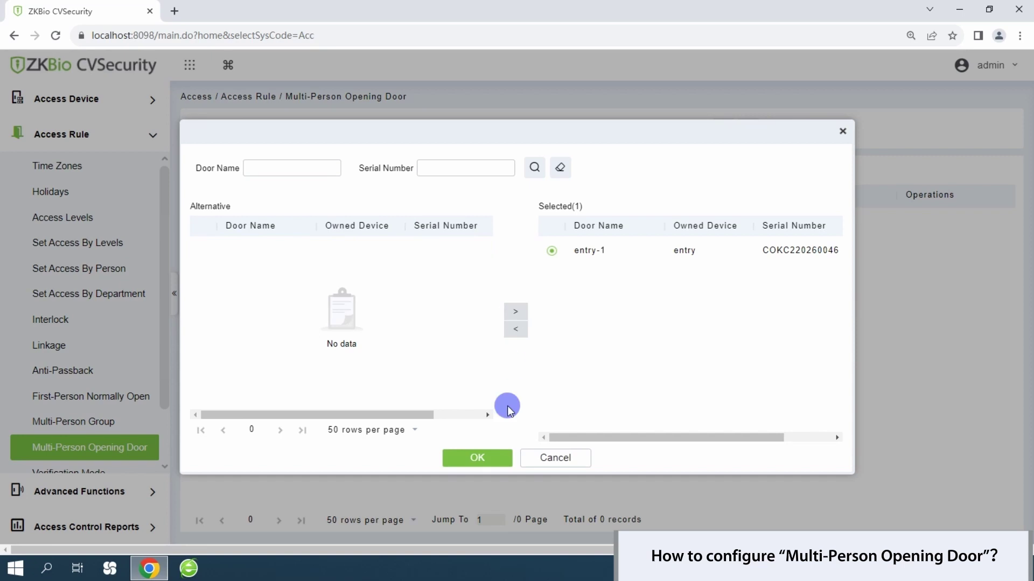
click(478, 458)
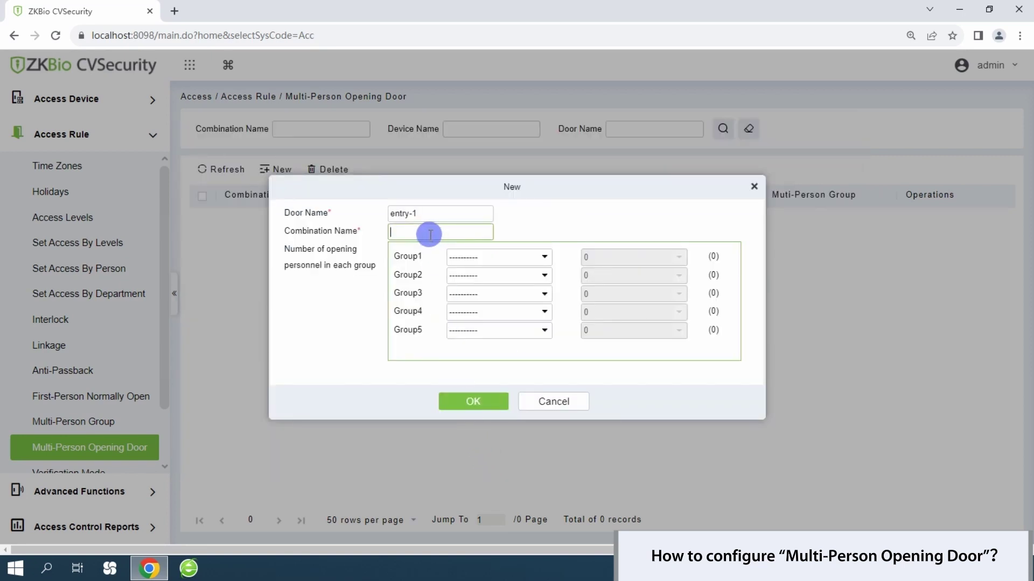
text(test)
Step: Assign group1 with a required count of 2 to the combination 'test' and save it
click(546, 258)
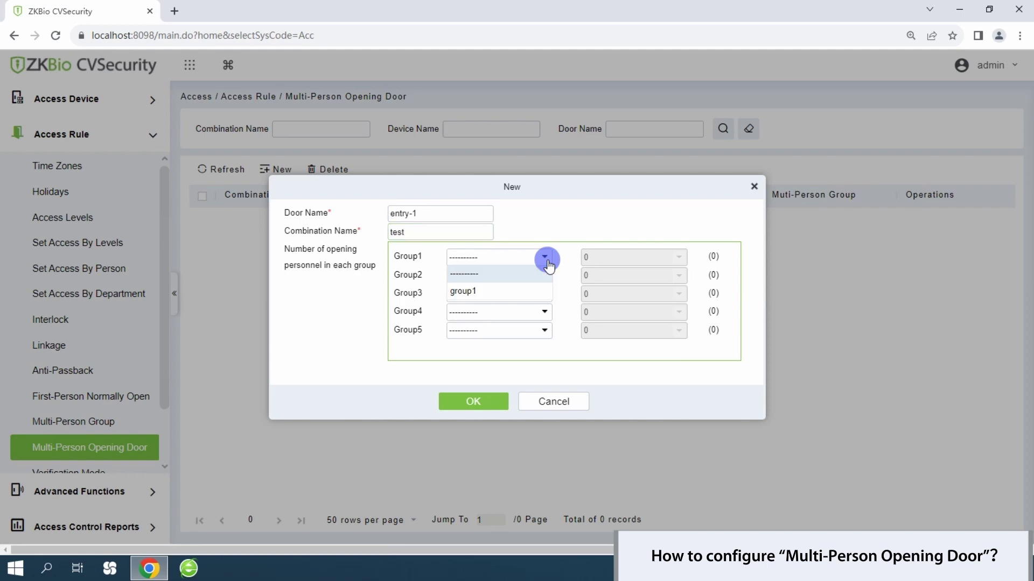
click(476, 294)
click(679, 259)
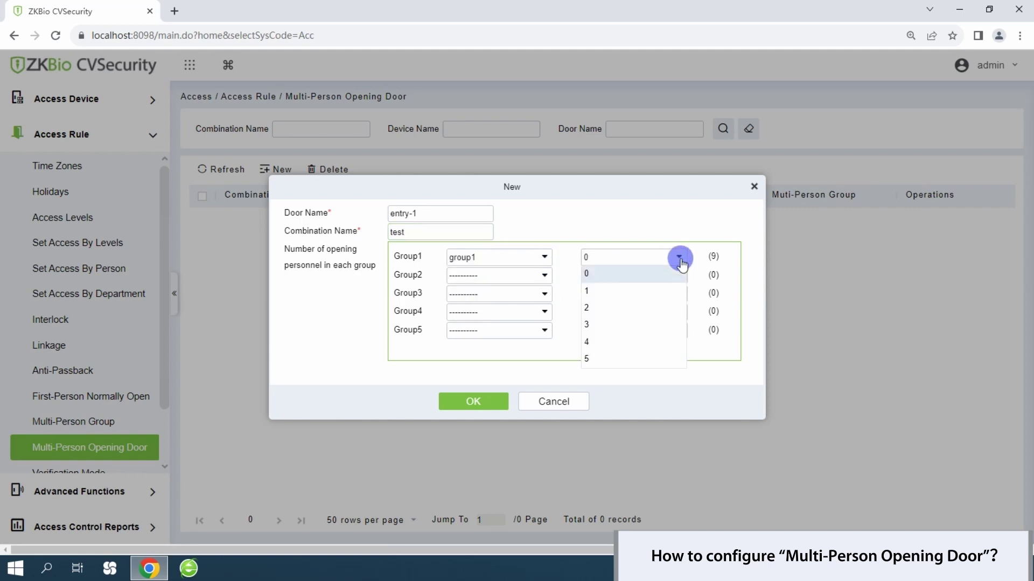
click(595, 306)
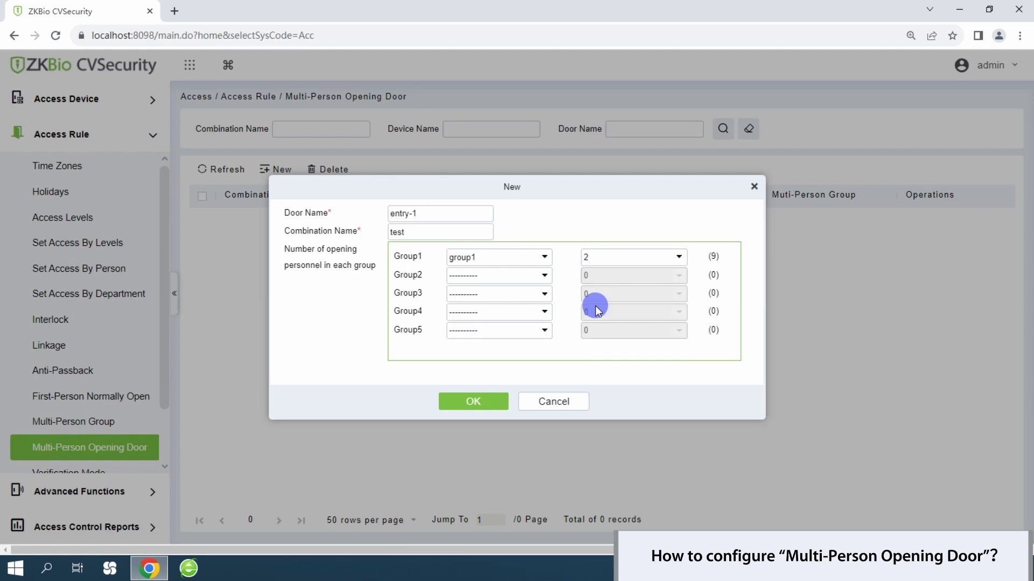
click(486, 404)
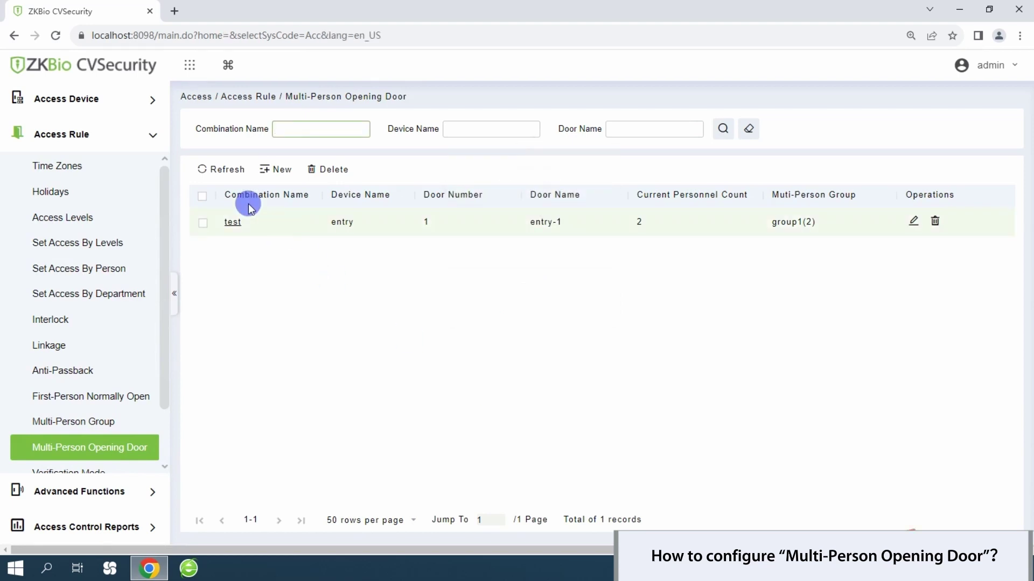
Step: Navigate to Access Control Reports > All Transactions and load the records
click(156, 135)
click(129, 218)
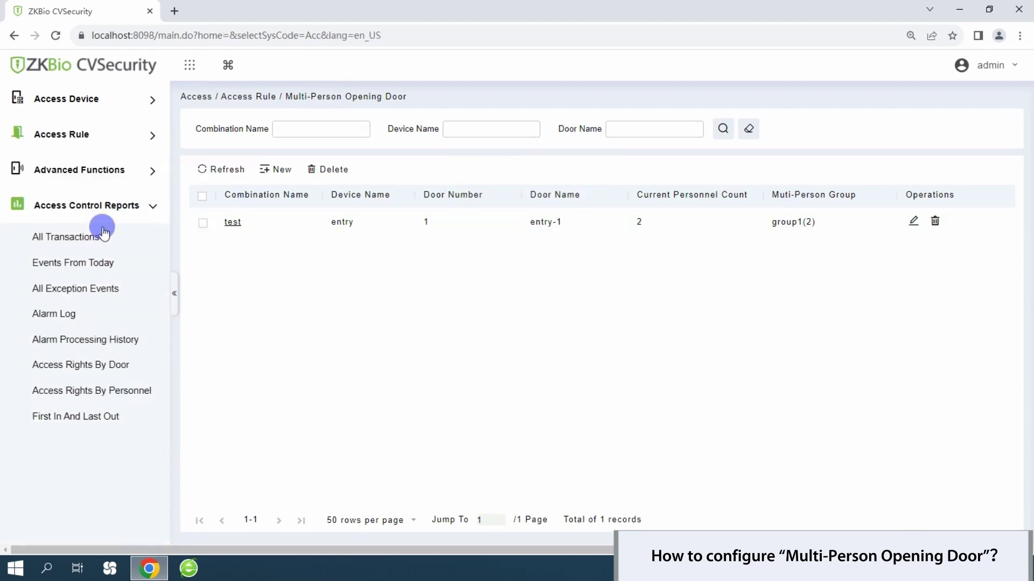
click(65, 246)
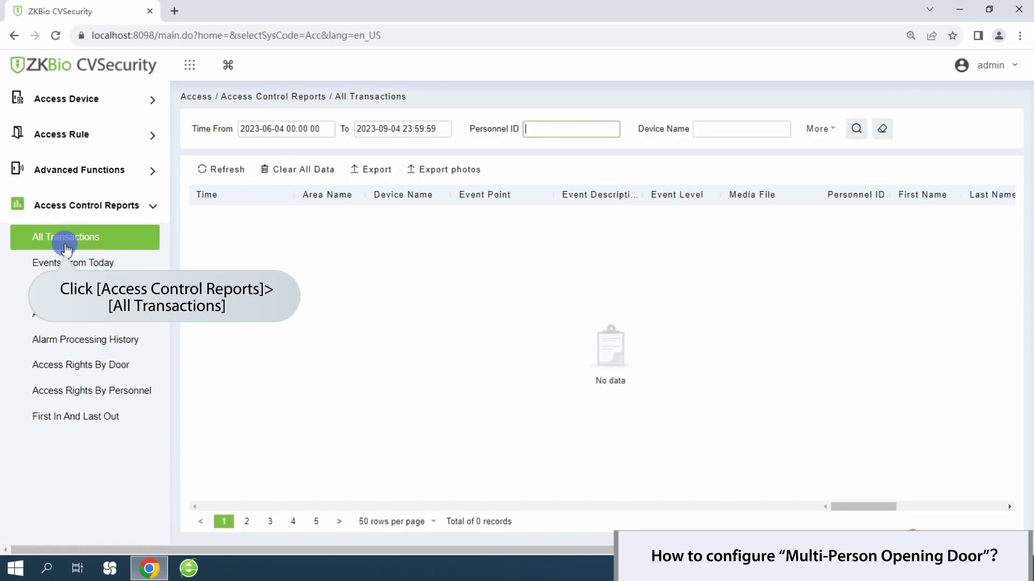
click(213, 173)
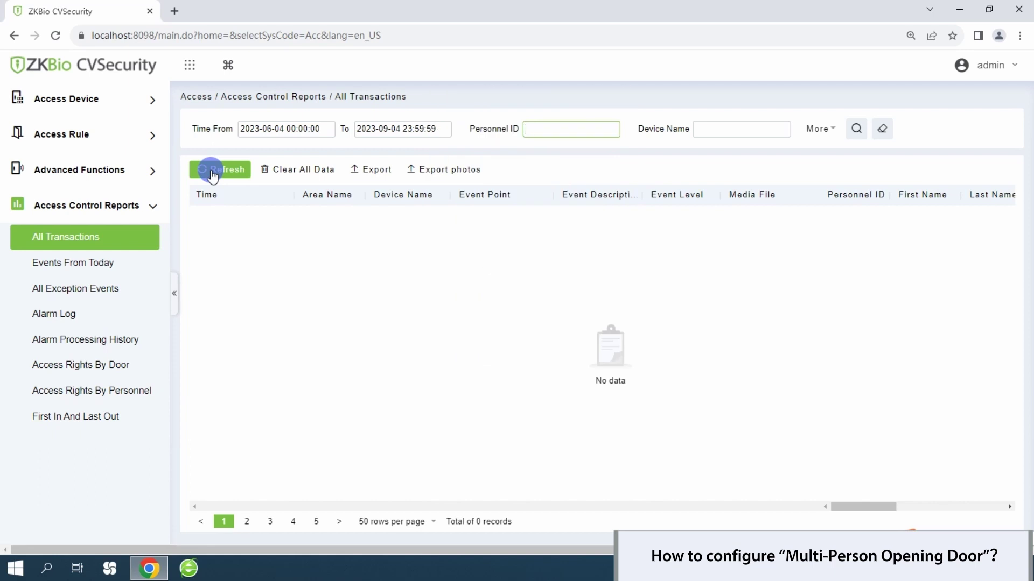
Step: Refresh the transactions and widen Event Description to show the Multi-Personnel Open record for entry-1
click(211, 173)
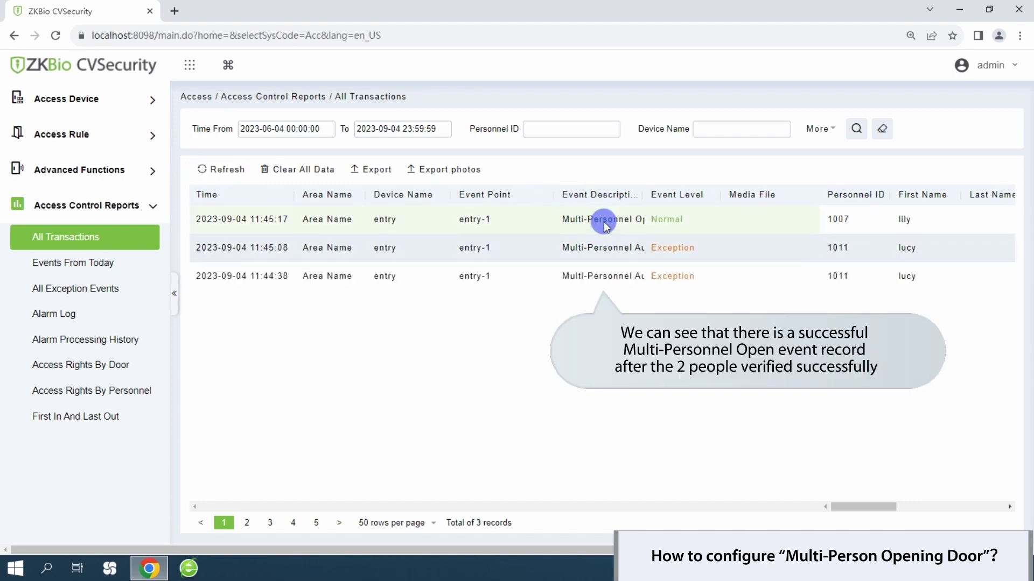
drag(644, 195, 738, 195)
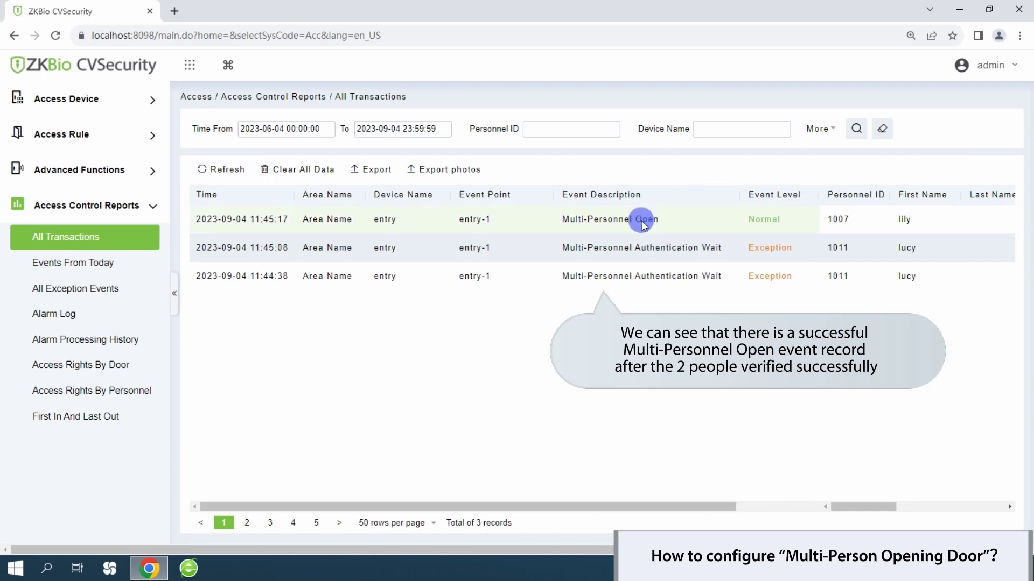